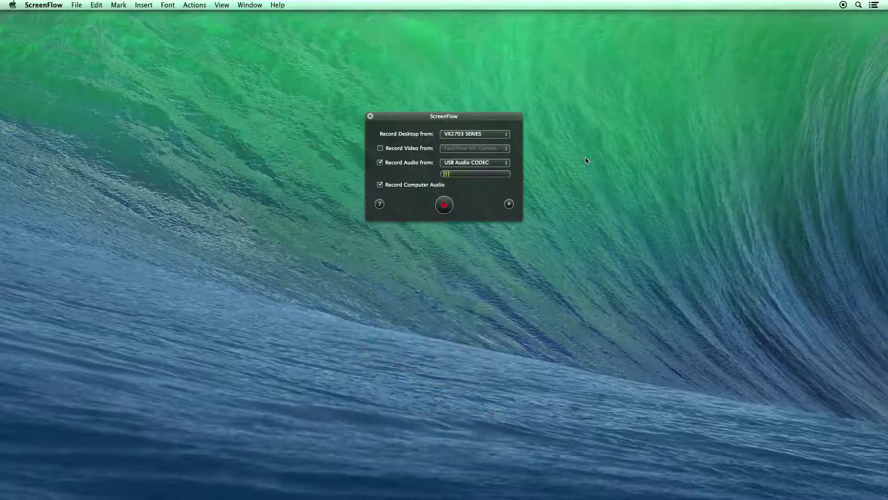
# Record the VX2703 SERIES display with USB Audio CODEC audio and start recording.
pyautogui.moveTo(492, 122); pyautogui.dragTo(488, 130)
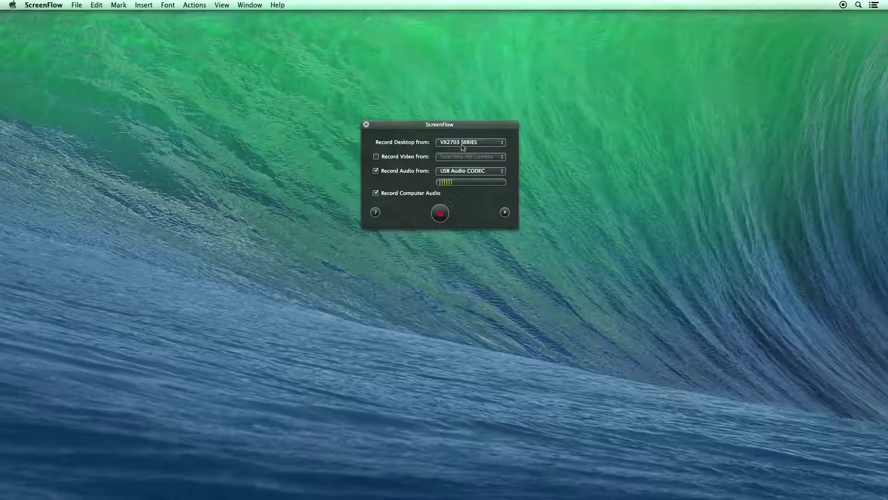
pyautogui.click(439, 142)
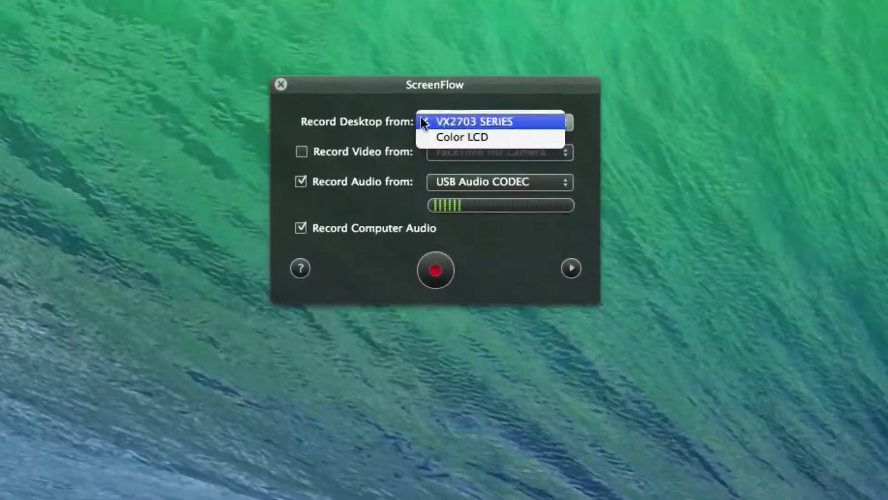
pyautogui.click(421, 121)
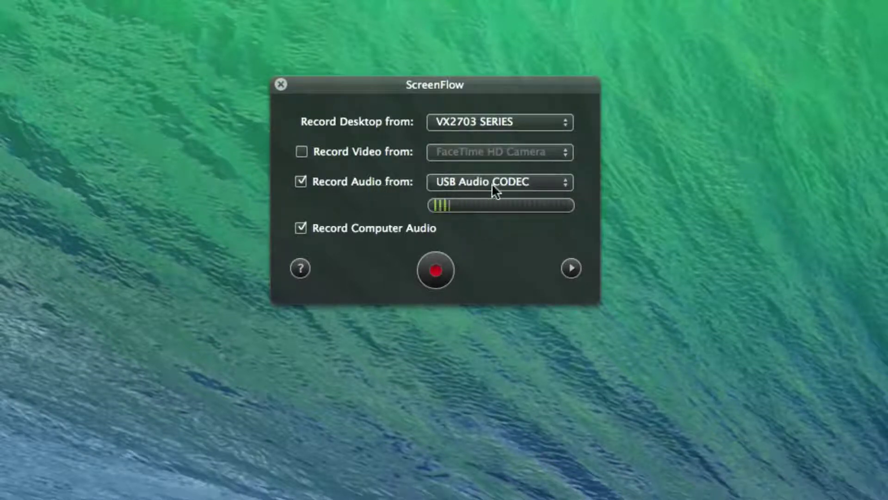
pyautogui.click(462, 183)
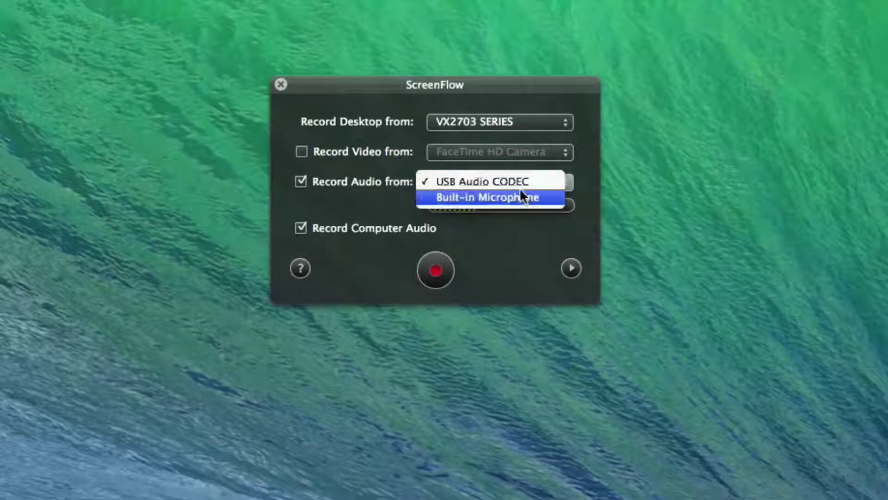
pyautogui.click(508, 182)
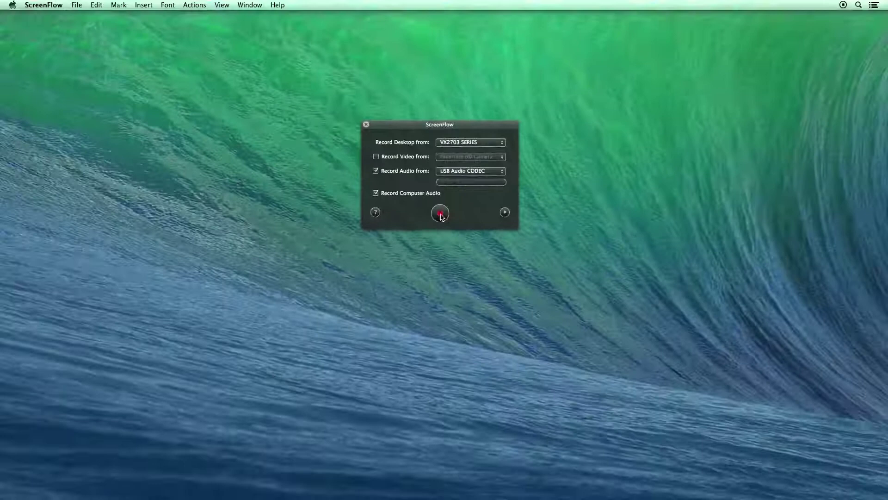
pyautogui.click(440, 214)
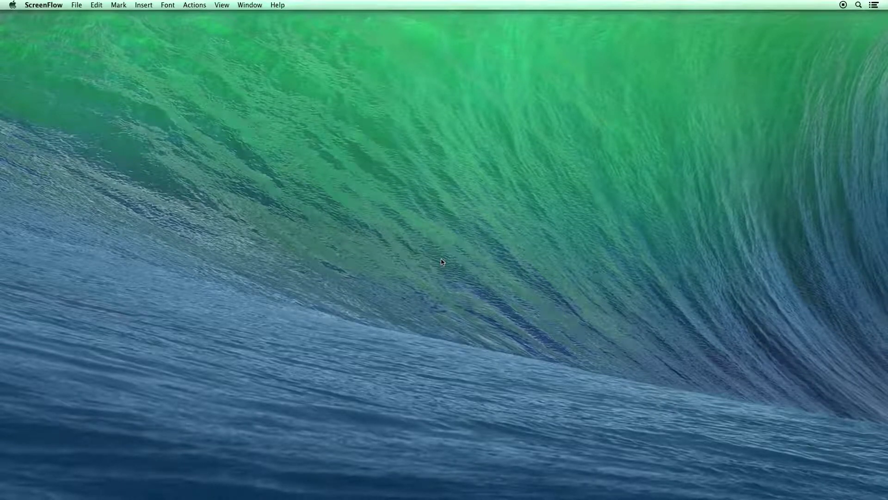
# Open pinchofyum.com/ in Chrome from the launcher, closing the folder opened by mistake.
pyautogui.hotkey('alt', 'space')
pyautogui.write('pinchofyum.com')
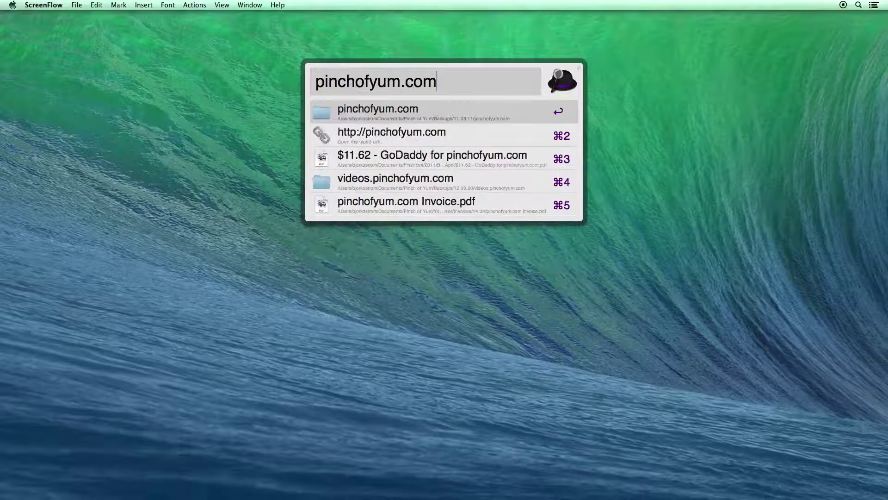
pyautogui.press('Return')
pyautogui.press('super+w')
pyautogui.hotkey('alt', 'space')
pyautogui.write('pinch')
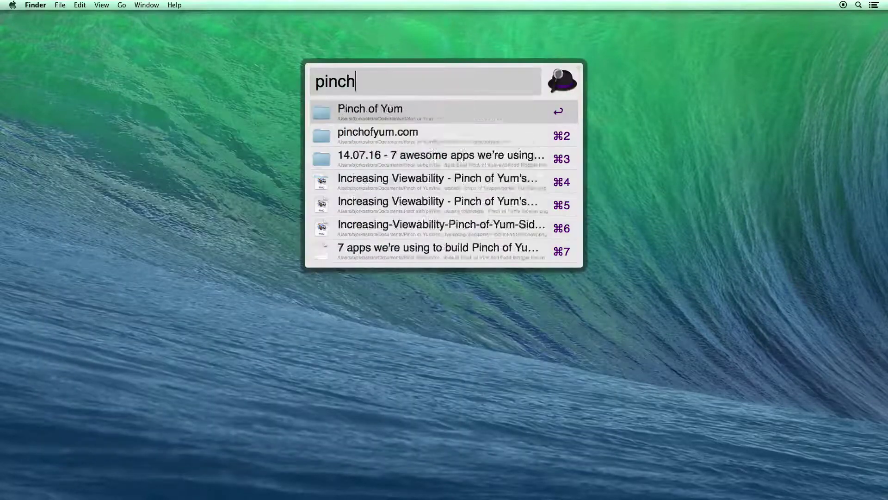
pyautogui.write('ofyum.com/')
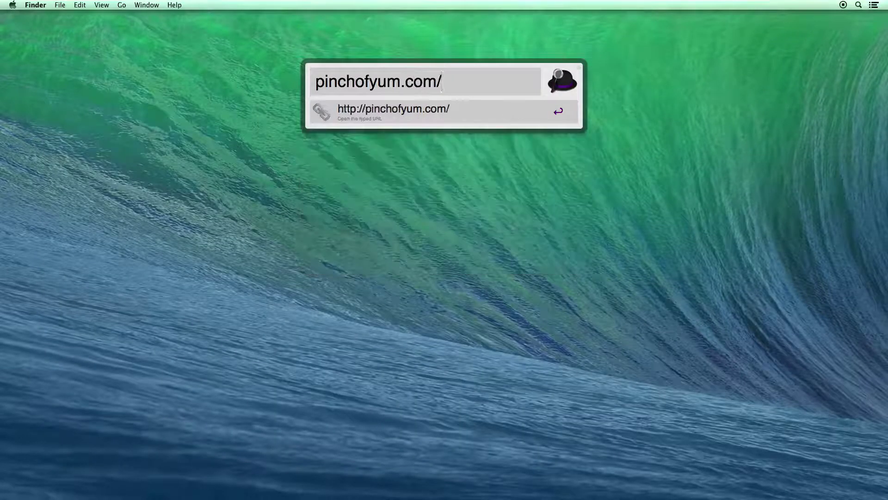
pyautogui.press('Return')
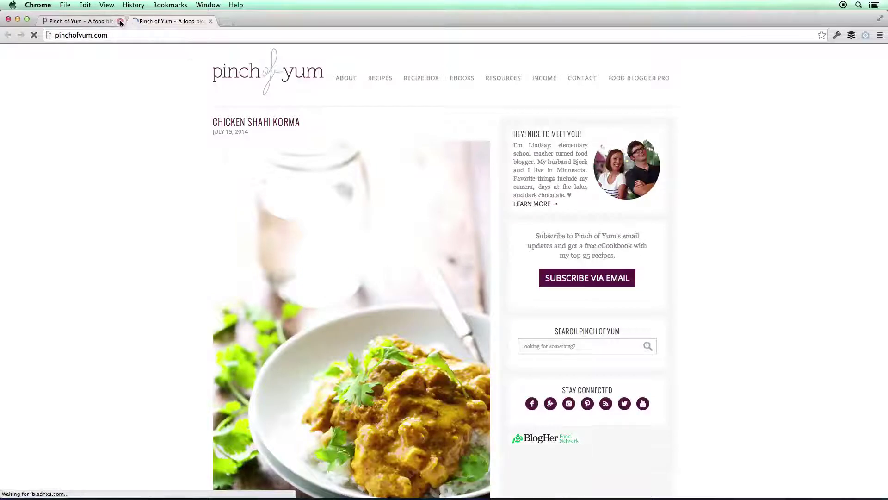
# Close the duplicate Pinch of Yum tab and scroll through the homepage.
pyautogui.click(120, 21)
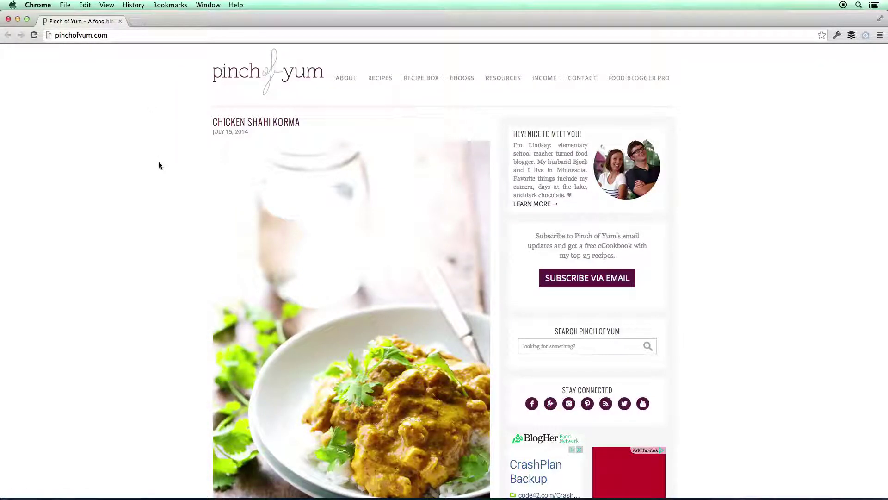
pyautogui.scroll(-1, 159, 165)
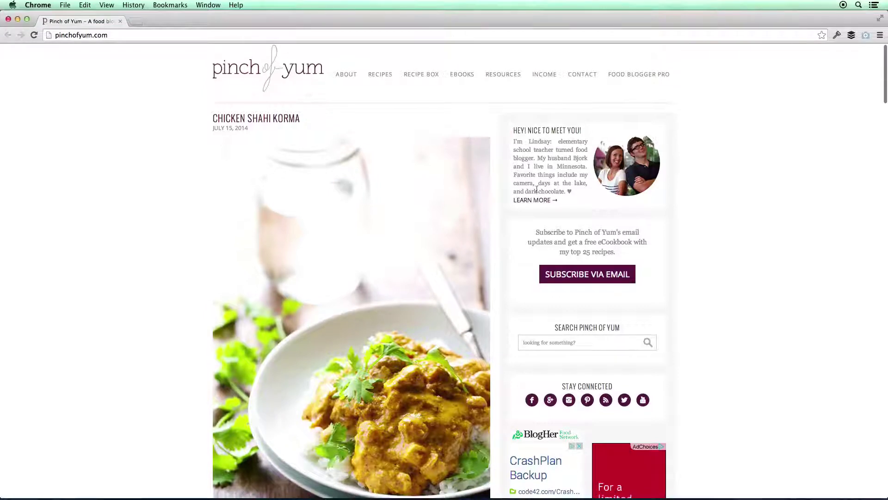
pyautogui.scroll(-2, 506, 193)
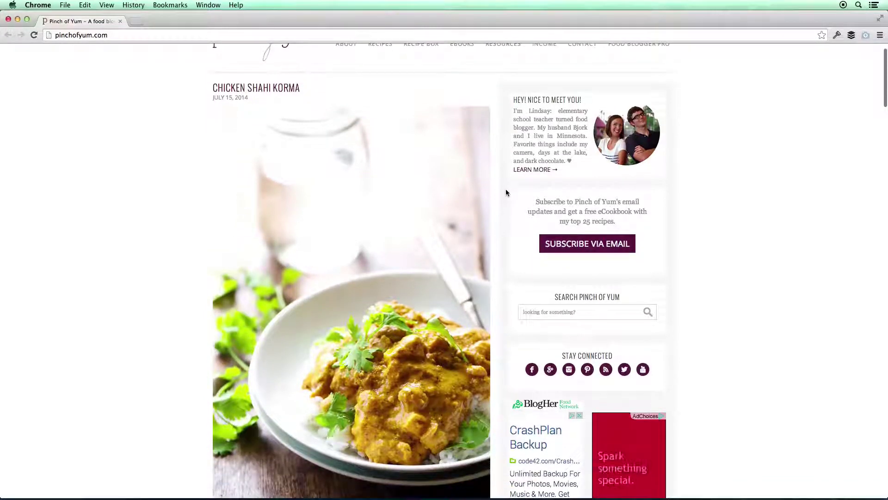
pyautogui.scroll(2, 506, 183)
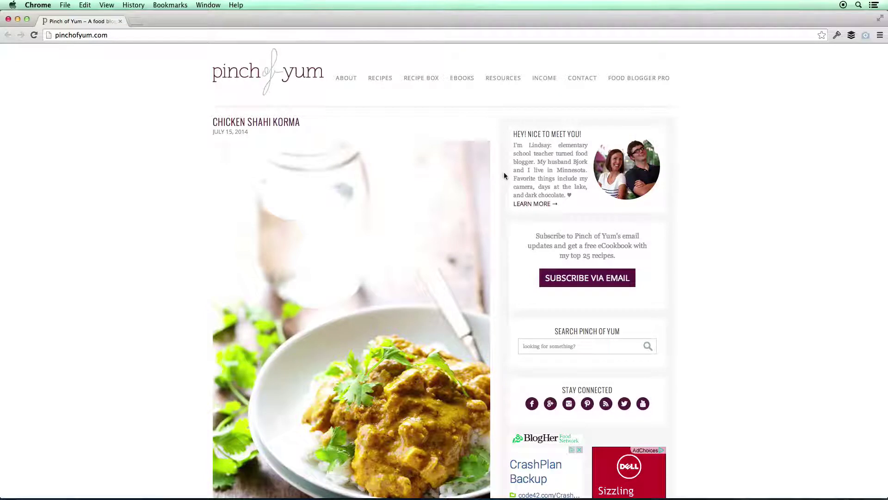
pyautogui.scroll(-2, 503, 172)
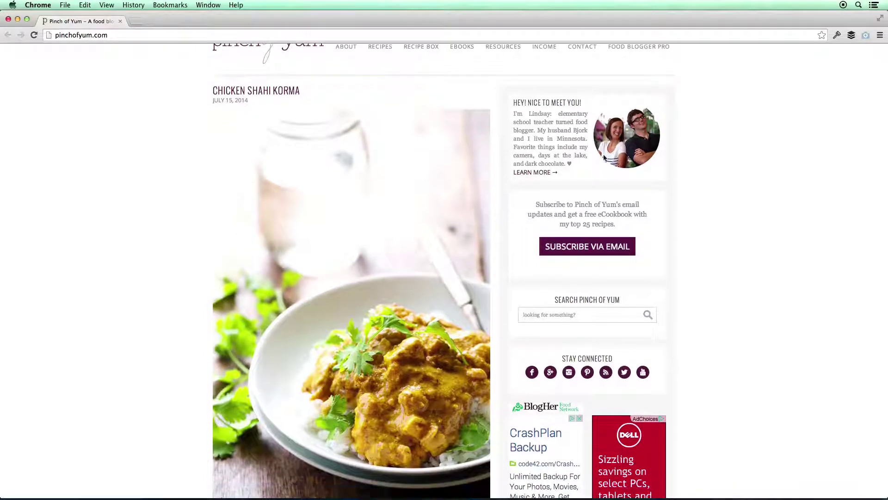
pyautogui.scroll(2, 476, 113)
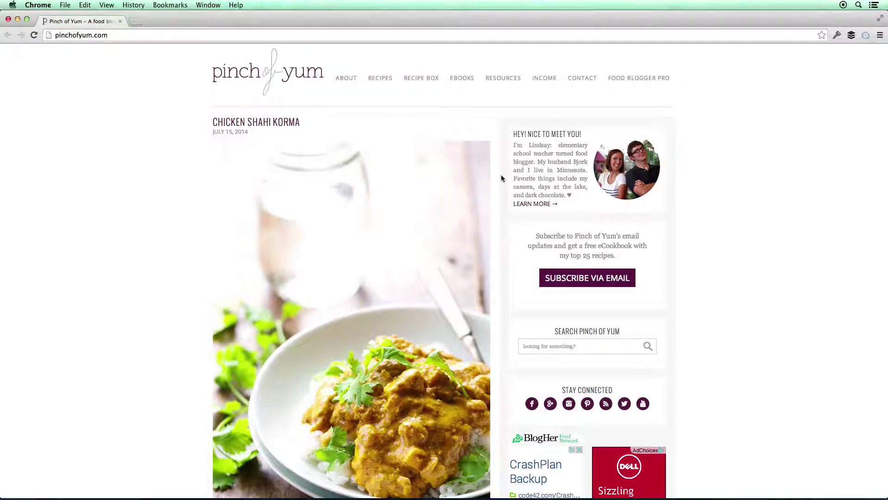
pyautogui.scroll(-3, 501, 175)
pyautogui.scroll(-3, 500, 179)
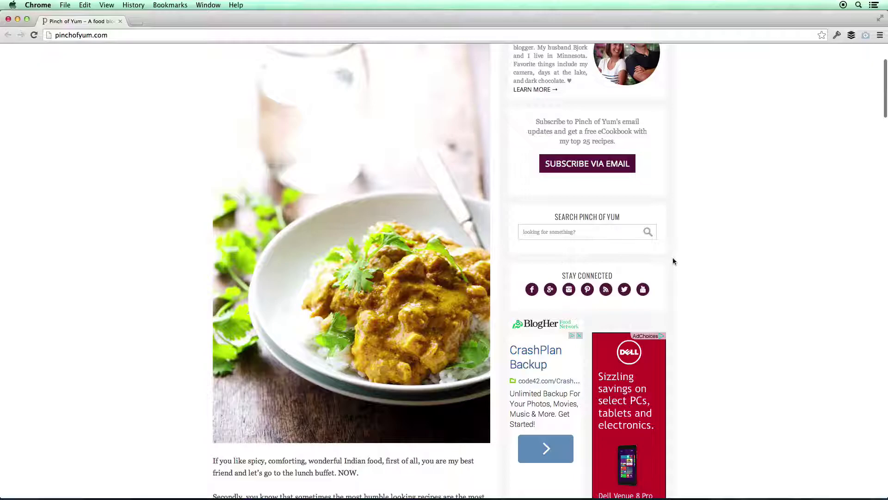
pyautogui.scroll(-20, 673, 261)
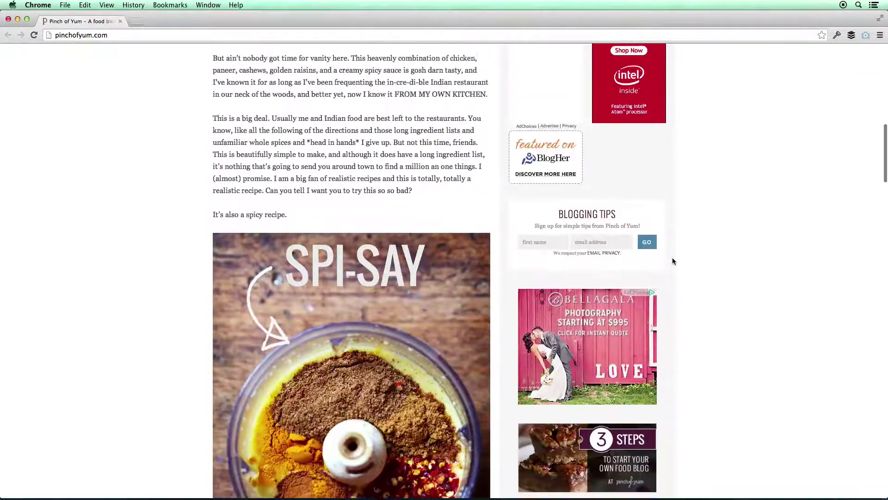
pyautogui.press('super+Up')
pyautogui.scroll(-20, 548, 117)
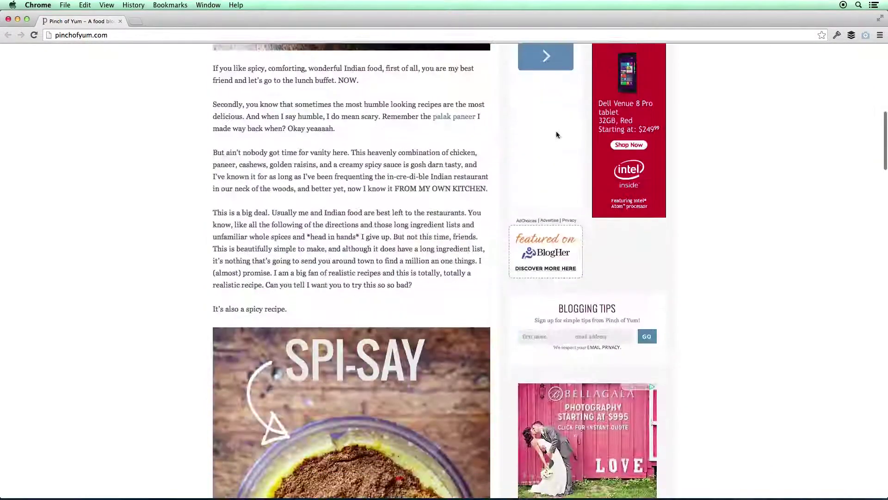
pyautogui.scroll(-20, 556, 133)
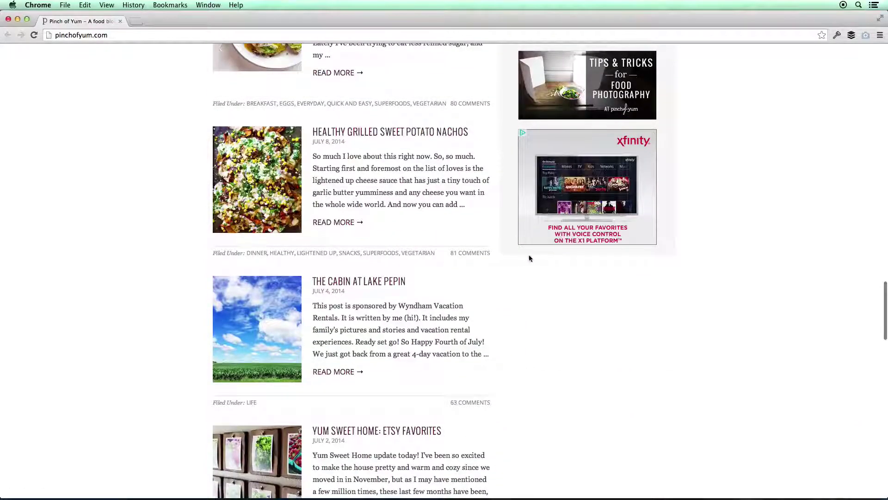
pyautogui.scroll(20, 682, 192)
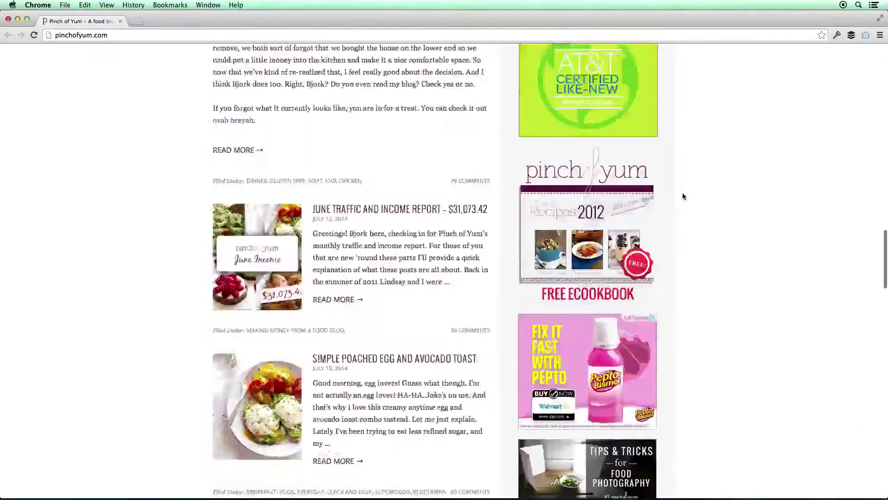
pyautogui.scroll(15, 683, 197)
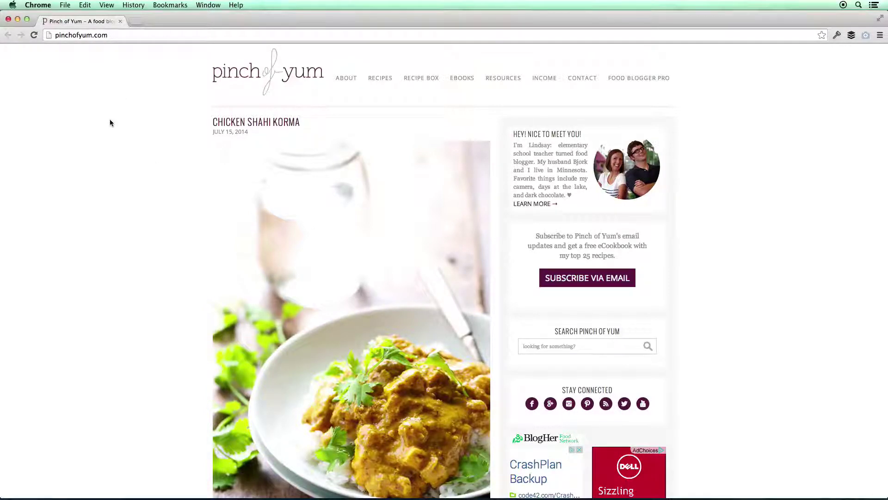
# Stop the recording and select both the USB Audio CODEC and Screen Recording clips.
pyautogui.press('super+shift+2')
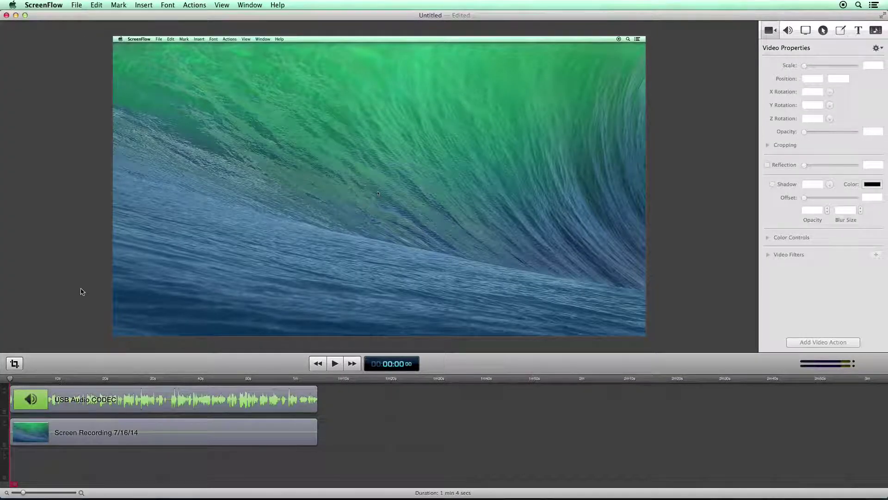
pyautogui.press('super+a')
# Play back the capture and move the playhead to about 00:16, where the blog appears.
pyautogui.press('space')
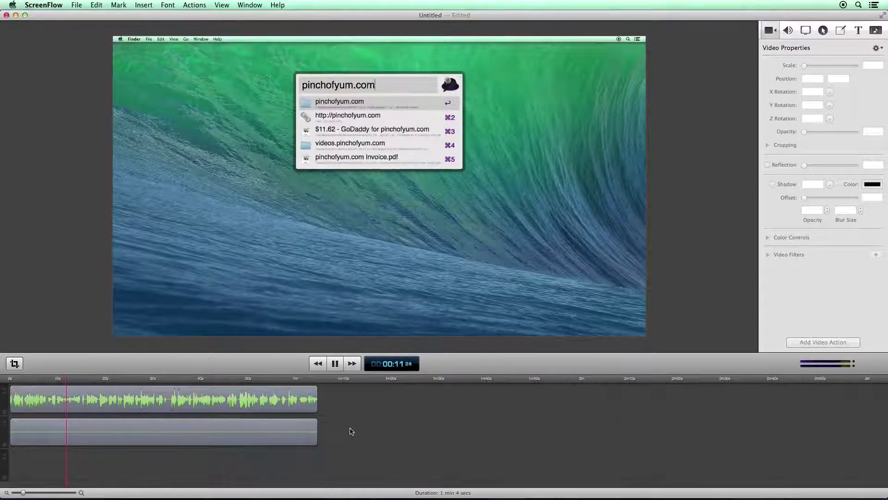
pyautogui.press('space')
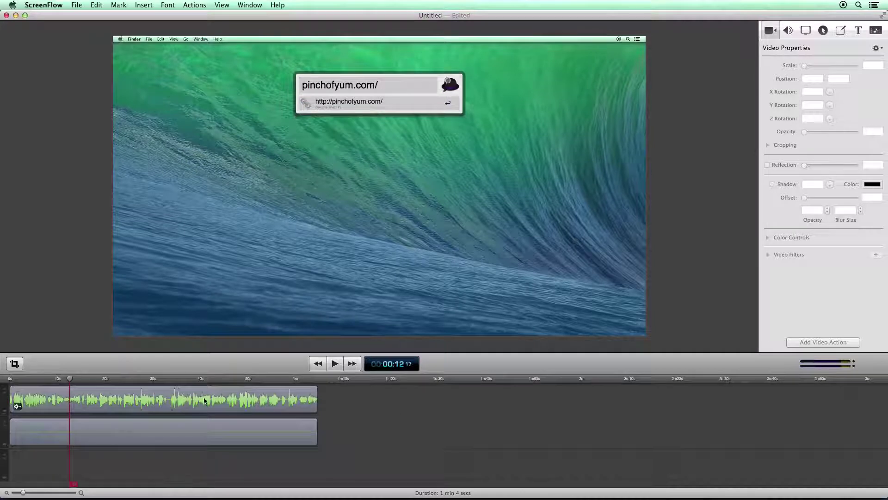
pyautogui.moveTo(70, 379); pyautogui.dragTo(99, 379)
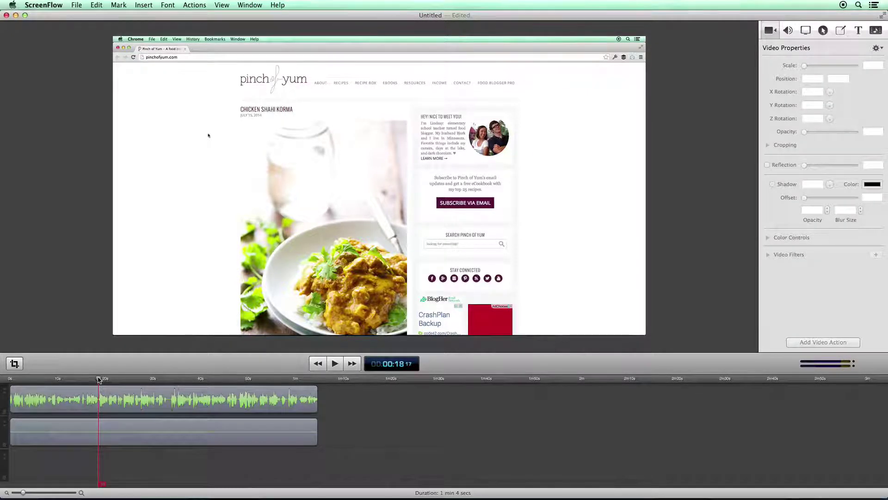
# Add a video action at 00:18 scaling the clip to 167% framed on the sidebar.
pyautogui.click(17, 437)
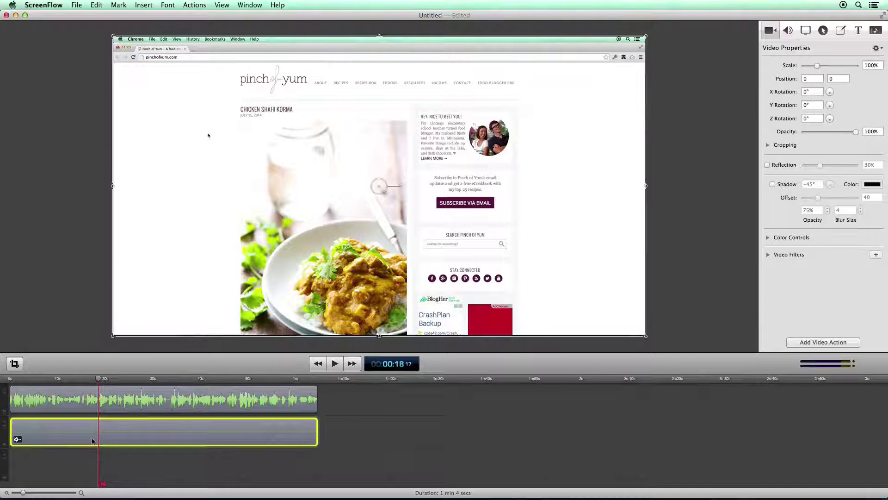
pyautogui.click(817, 341)
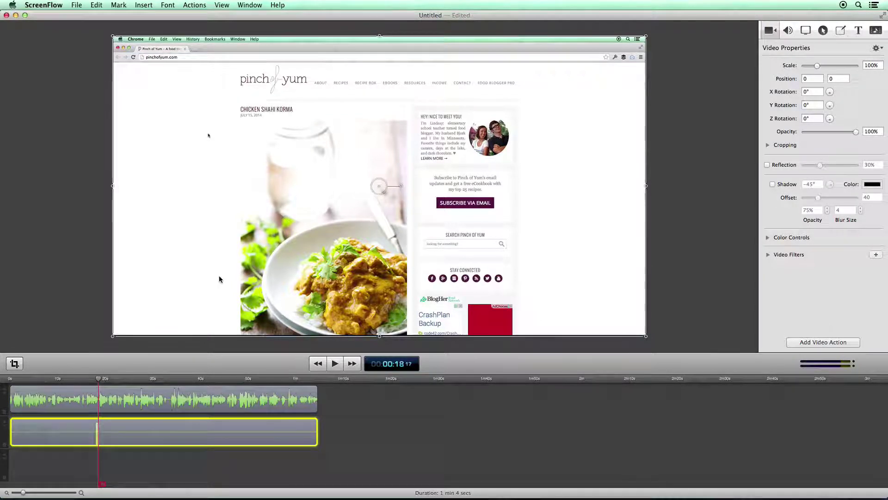
pyautogui.press('super+minus')
pyautogui.moveTo(202, 285); pyautogui.dragTo(7, 419)
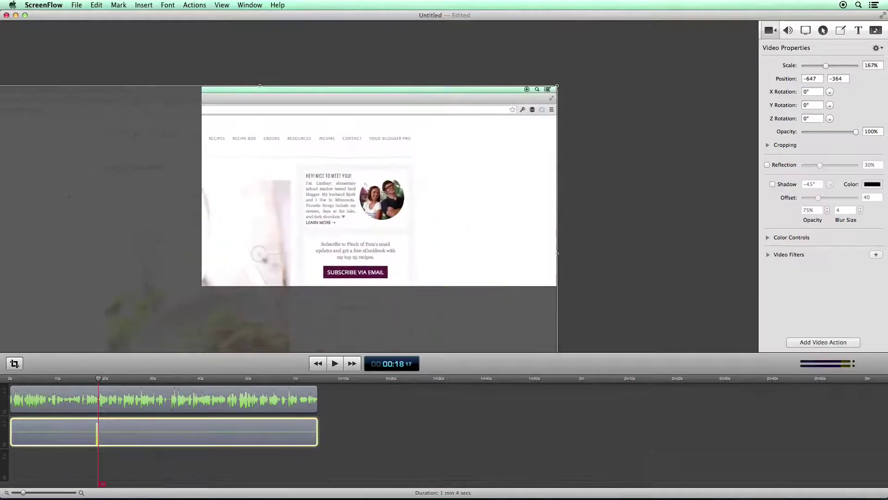
pyautogui.moveTo(291, 183); pyautogui.dragTo(306, 135)
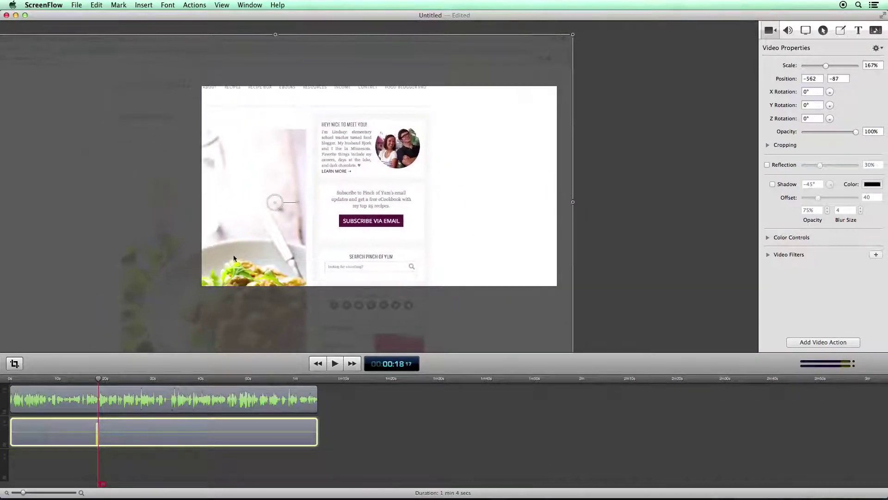
pyautogui.click(96, 381)
pyautogui.press('space')
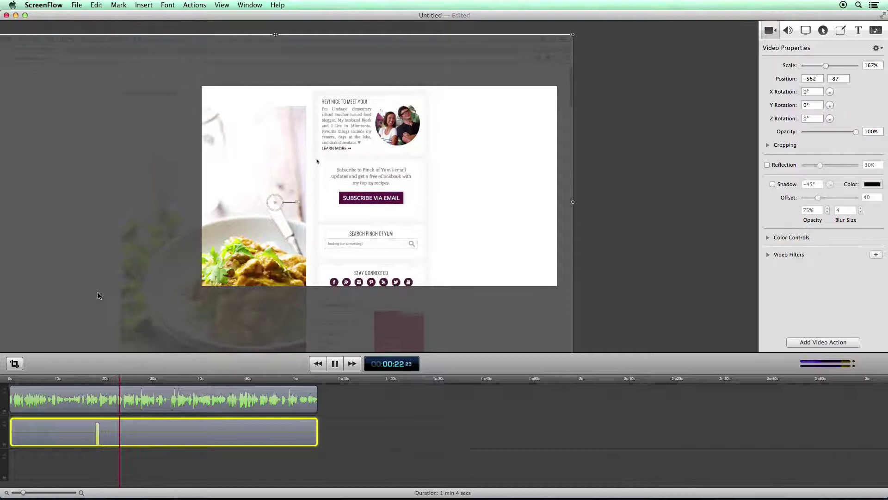
pyautogui.press('space')
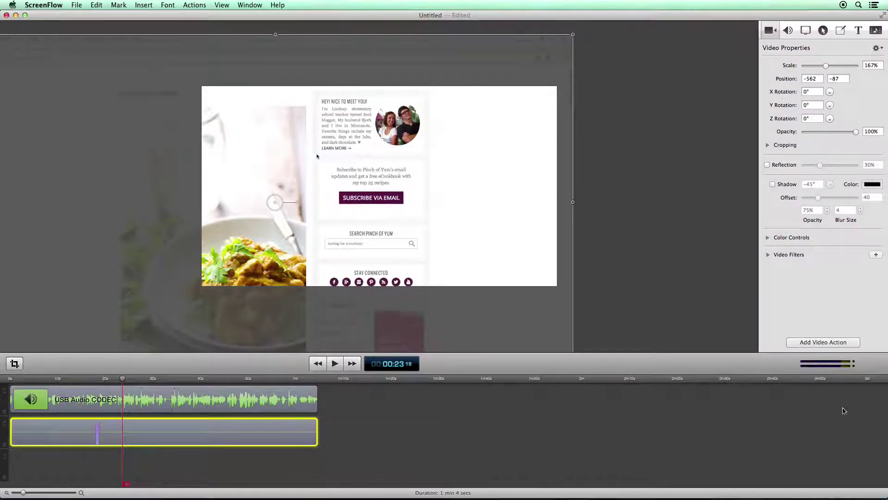
# Add a video action at 00:23 returning to Scale 100% and Position 0/0.
pyautogui.click(841, 342)
pyautogui.click(873, 66)
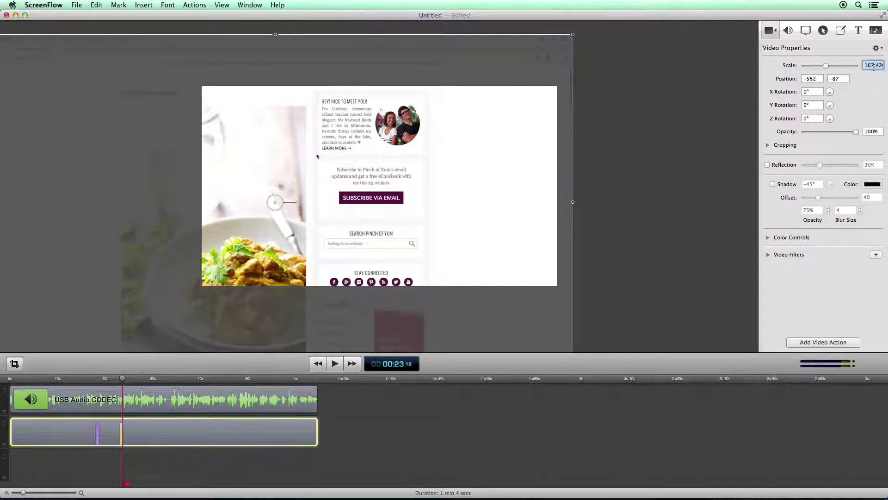
pyautogui.write('100')
pyautogui.press('Tab')
pyautogui.write('0')
pyautogui.press('Tab')
pyautogui.write('0')
pyautogui.press('Return')
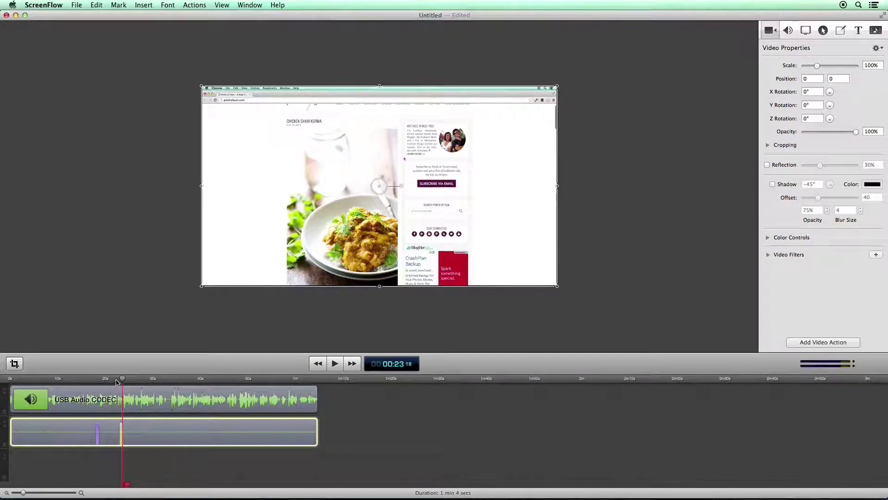
pyautogui.press('space')
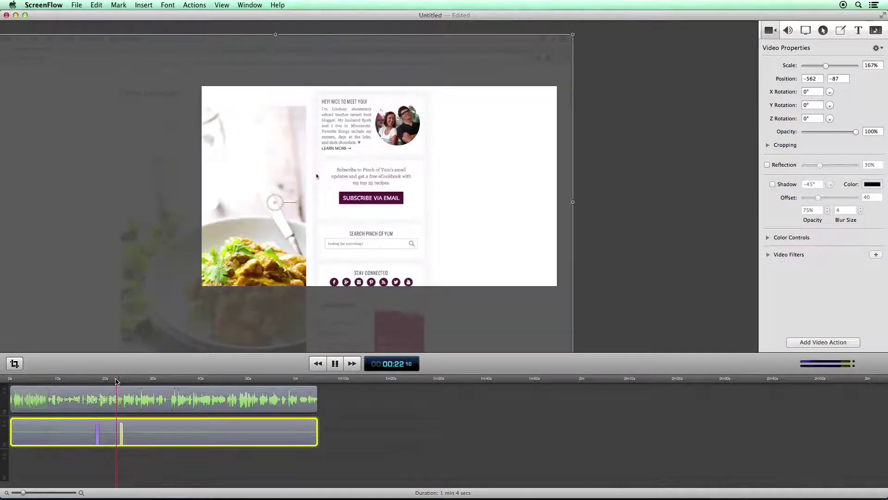
pyautogui.press('space')
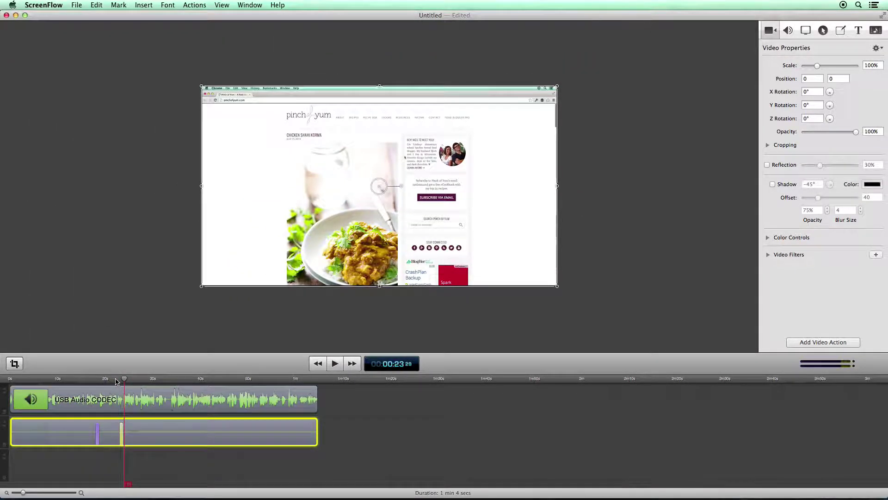
# Export at 100% scale to the Desktop with the file name Sidebar Change.mp4.
pyautogui.click(76, 4)
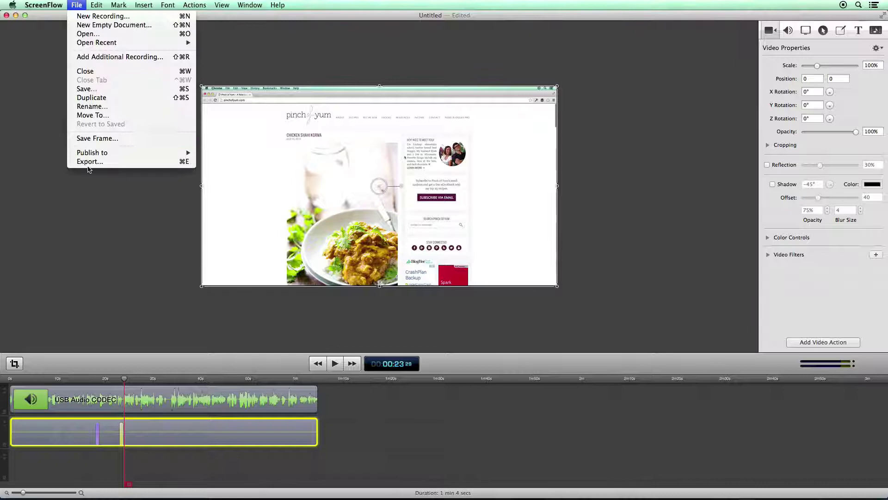
pyautogui.click(89, 161)
pyautogui.doubleClick(438, 116)
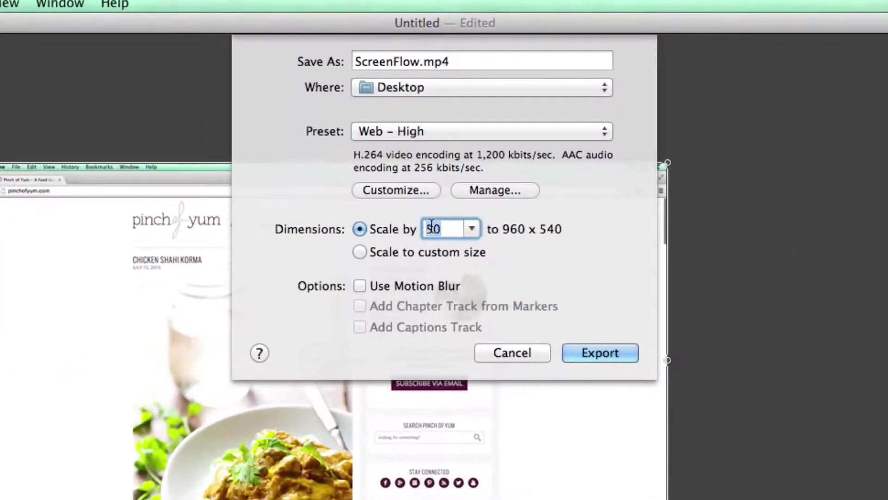
pyautogui.write('100')
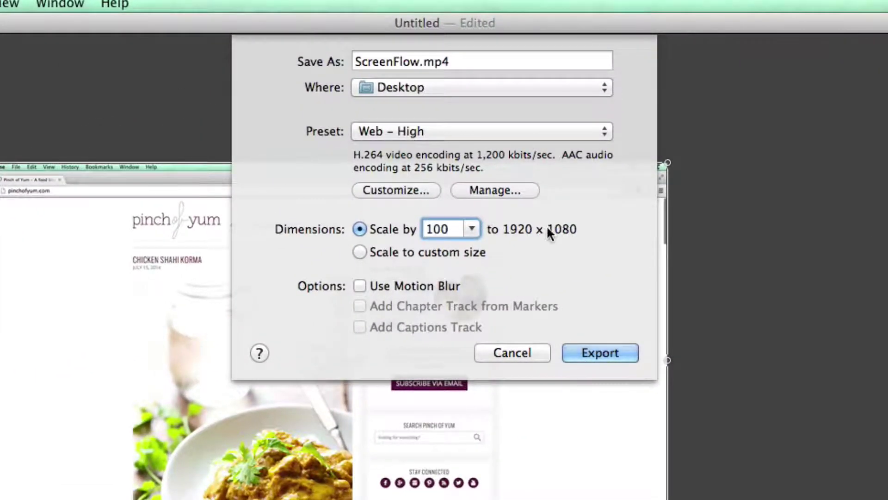
pyautogui.click(421, 63)
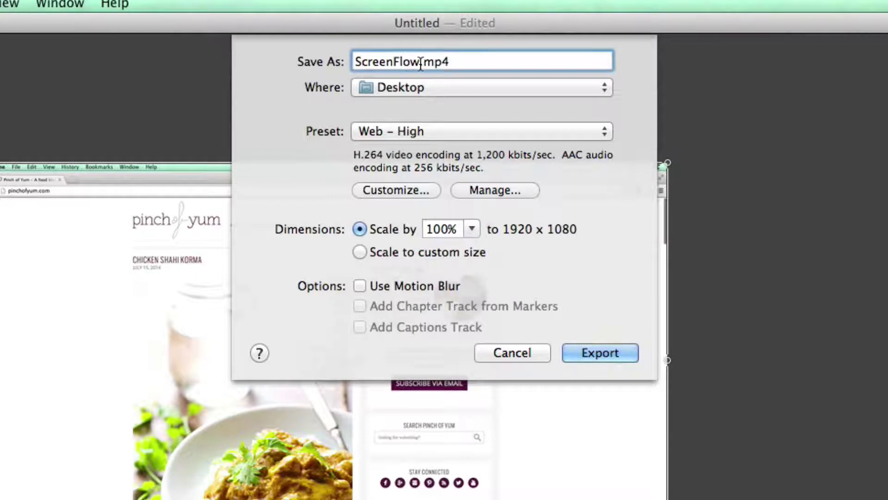
pyautogui.moveTo(421, 63); pyautogui.dragTo(327, 62)
pyautogui.write('Sideb')
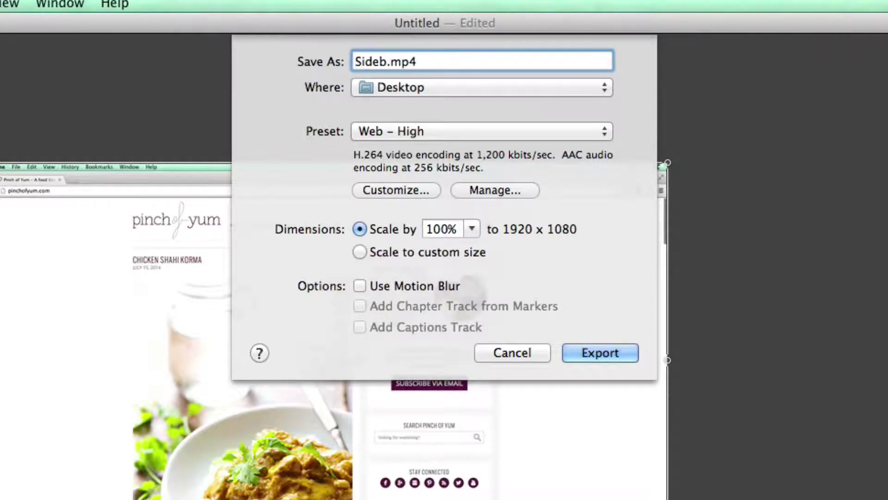
pyautogui.write('ar Change')
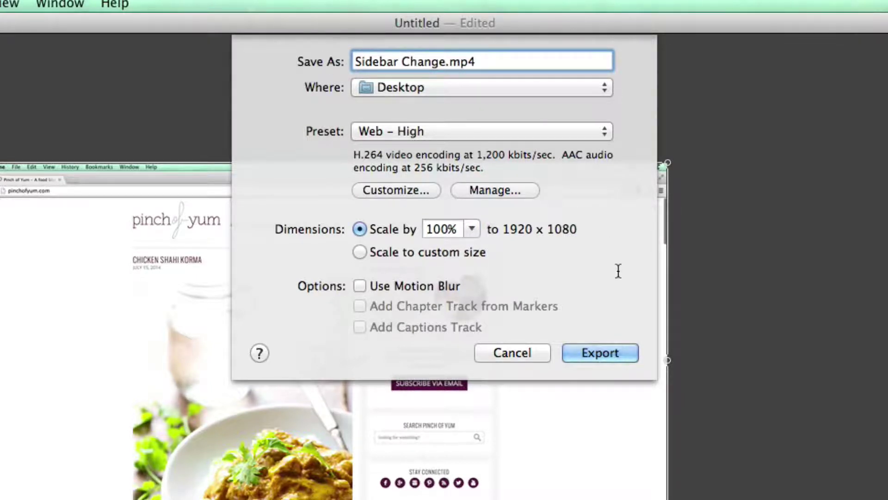
pyautogui.click(601, 353)
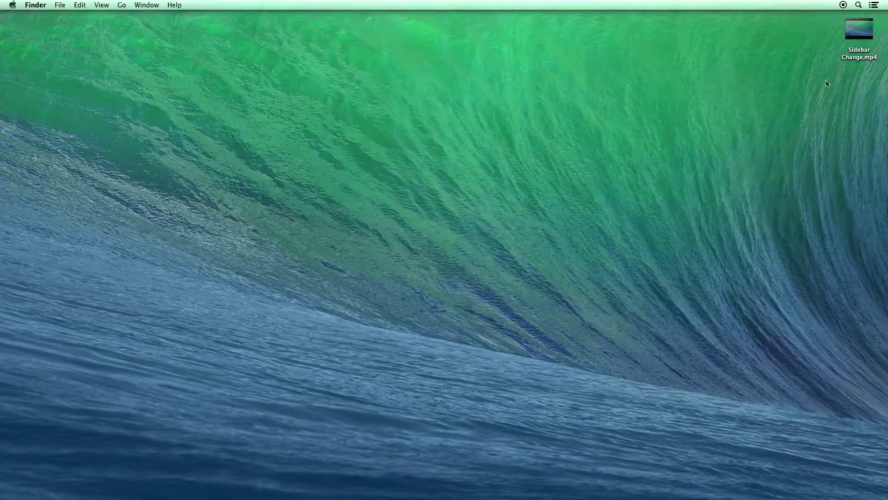
pyautogui.moveTo(857, 30); pyautogui.dragTo(425, 198)
pyautogui.click(525, 219)
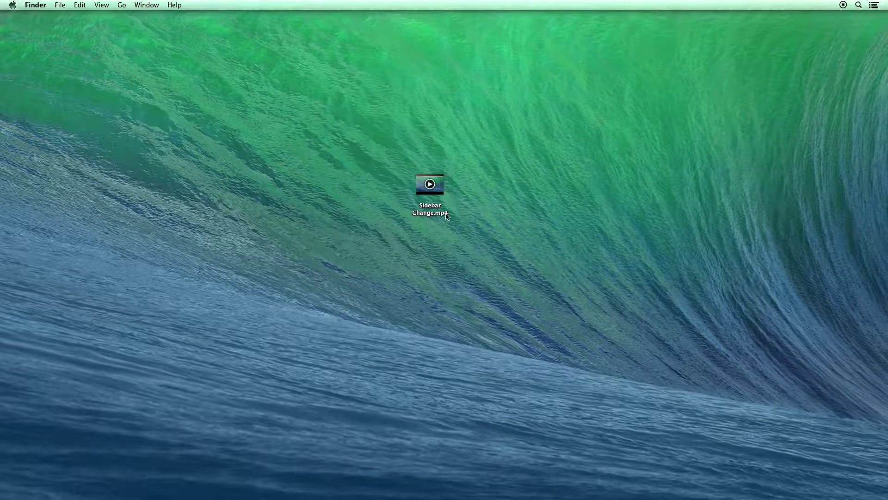
pyautogui.click(440, 196)
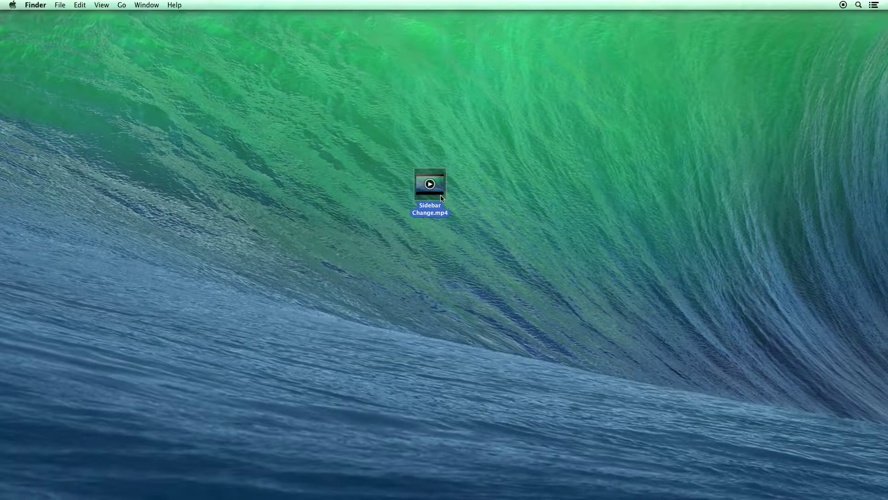
pyautogui.press('space')
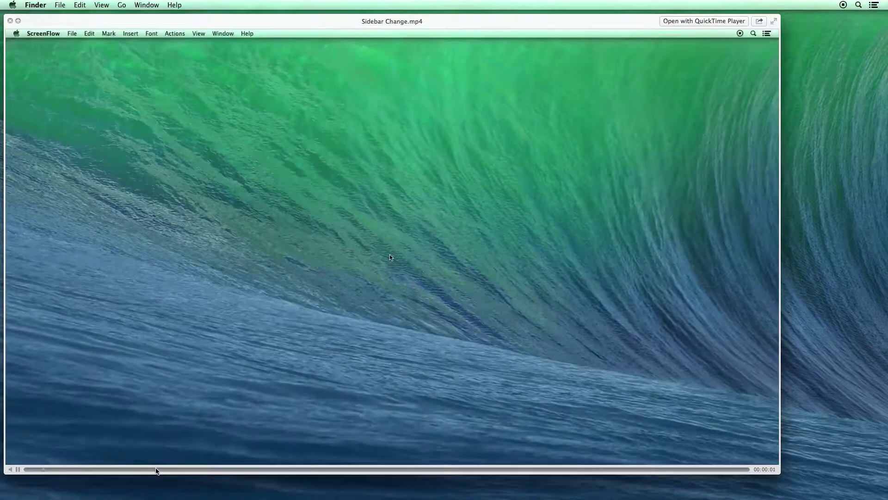
pyautogui.moveTo(155, 471); pyautogui.dragTo(237, 471)
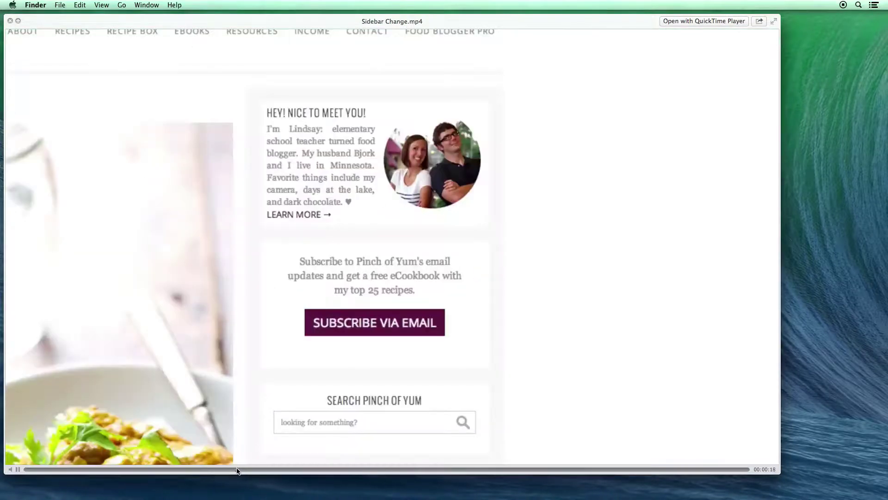
pyautogui.press('space')
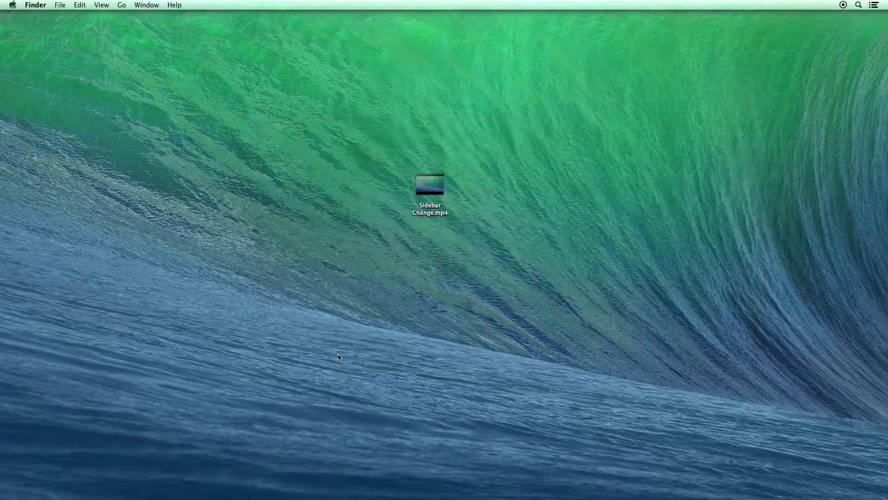
pyautogui.moveTo(441, 185); pyautogui.dragTo(817, 81)
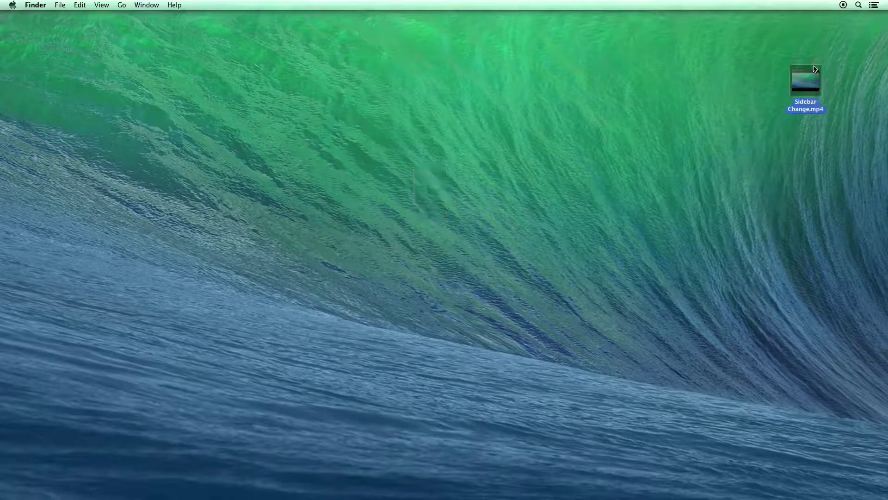
pyautogui.moveTo(854, 57); pyautogui.dragTo(866, 24)
pyautogui.click(777, 62)
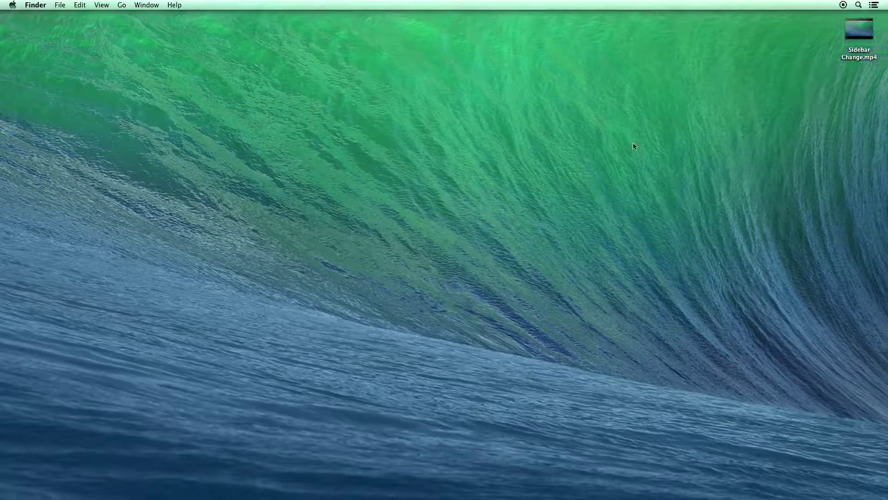